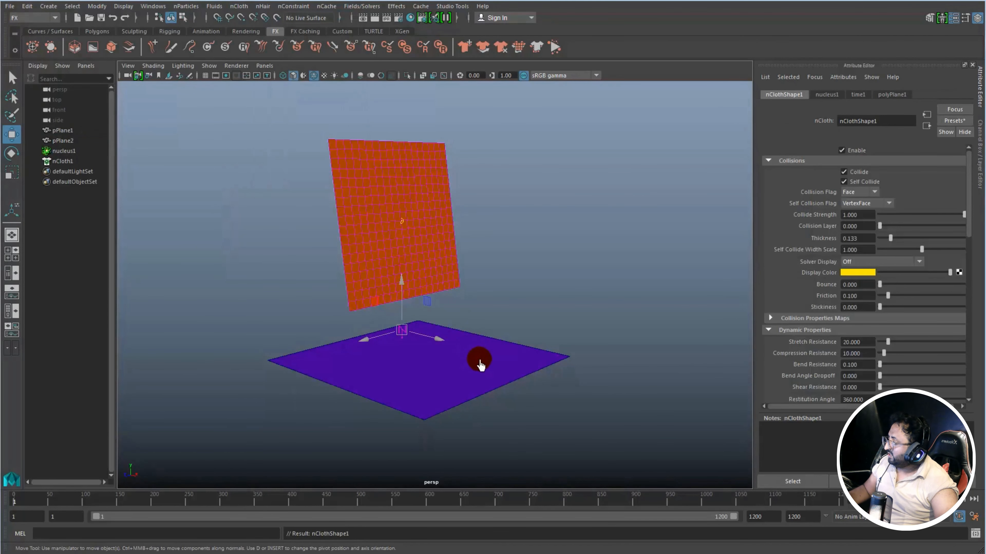
- Make the purple lower plane a passive collider
click(480, 365)
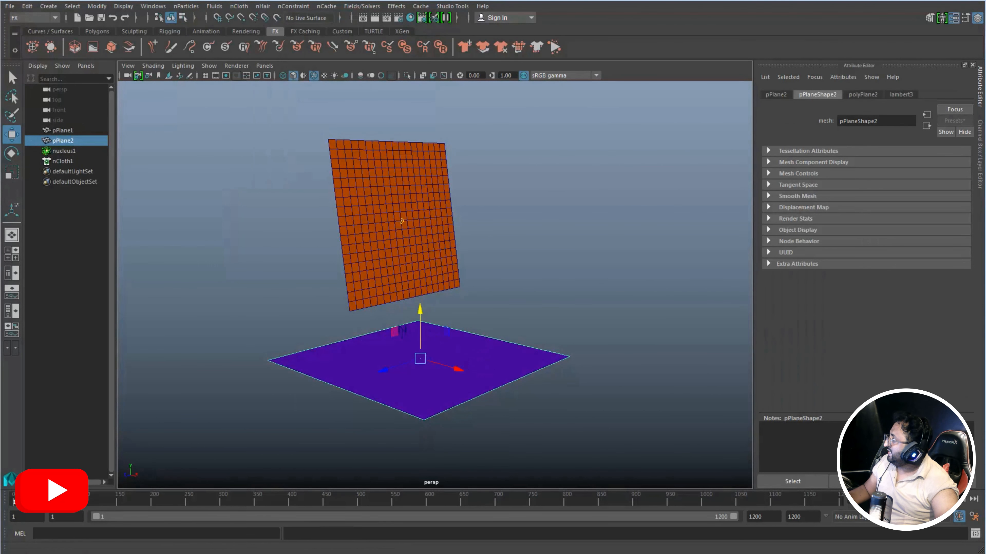
click(239, 6)
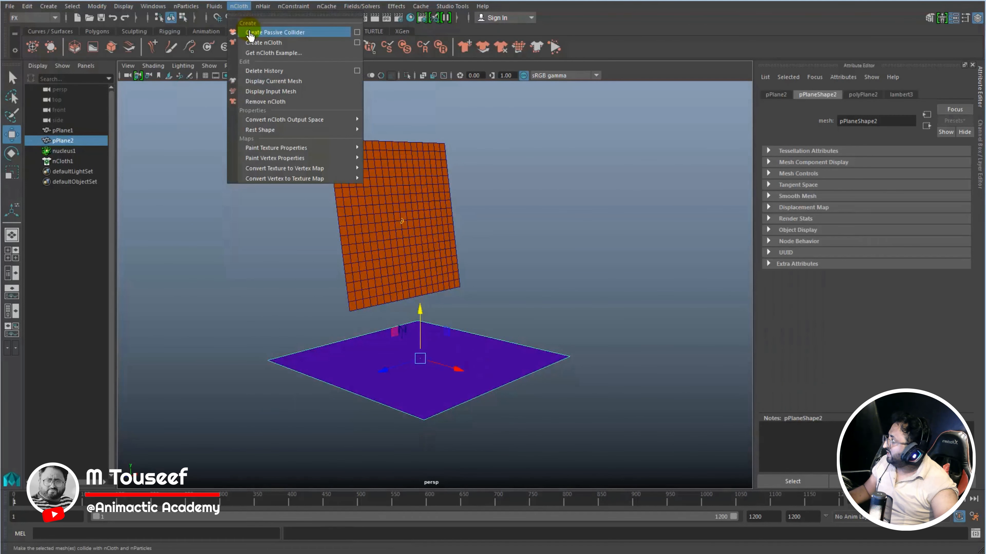
click(317, 35)
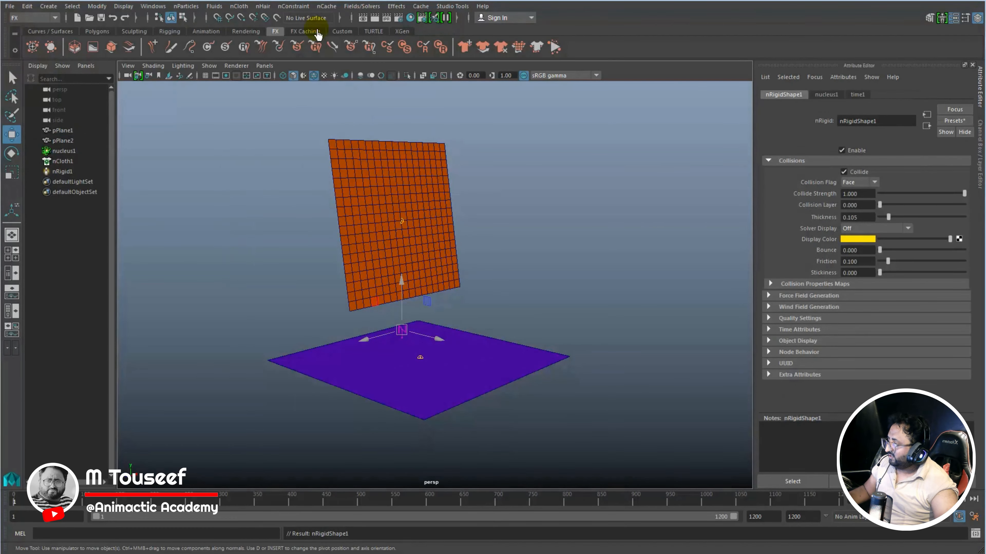
- Select the top row of vertices on the upright cloth plane and apply a Transform Constraint to them
mouse_move(451, 172)
alt+mouse_down()
mouse_move(436, 190)
mouse_move(447, 177)
alt+mouse_up()
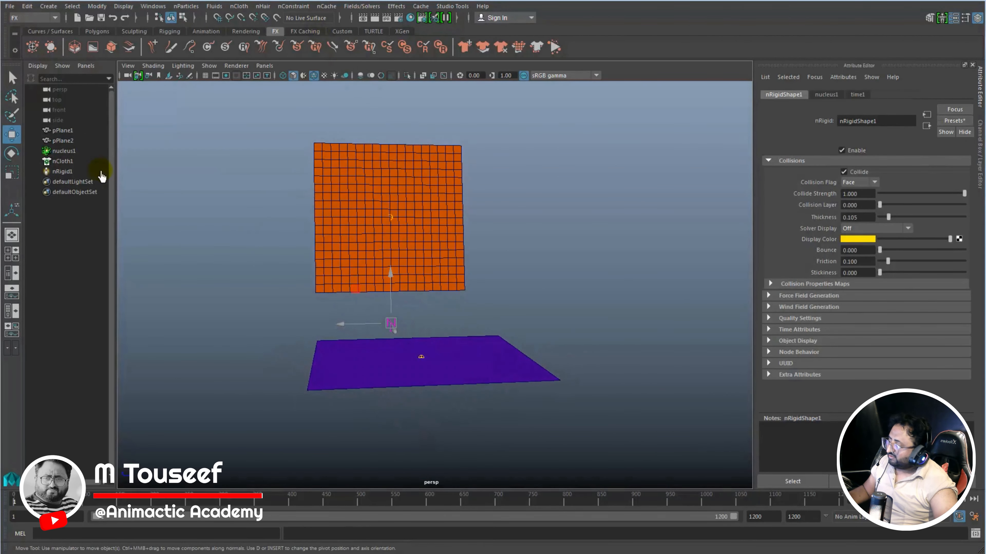
click(374, 169)
right_click(362, 149)
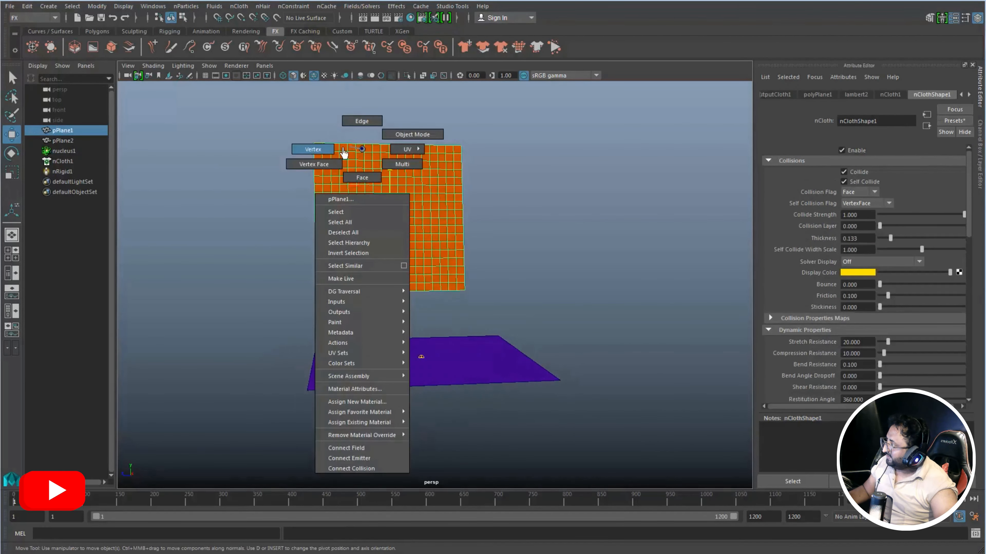
click(343, 151)
drag(273, 117, 369, 147)
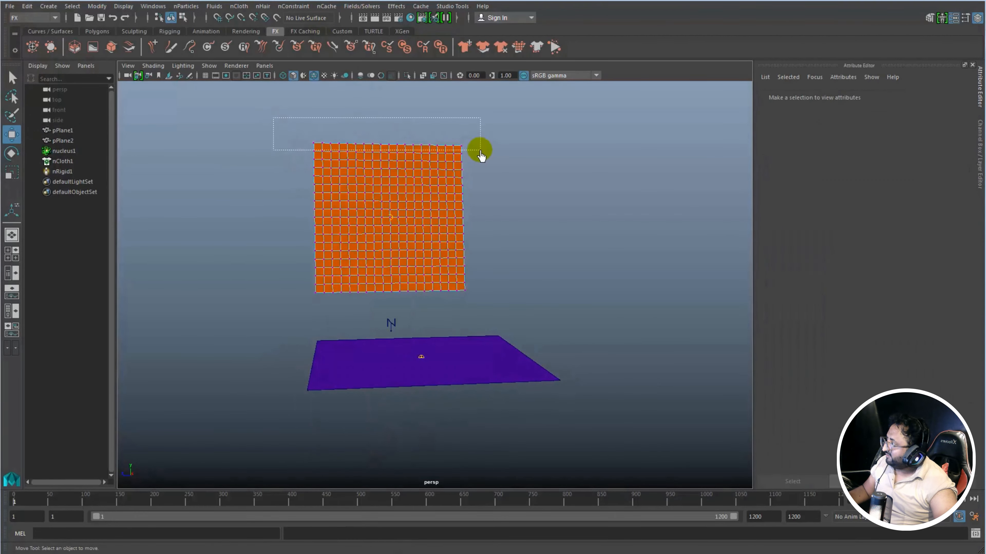
drag(481, 155, 481, 153)
click(300, 8)
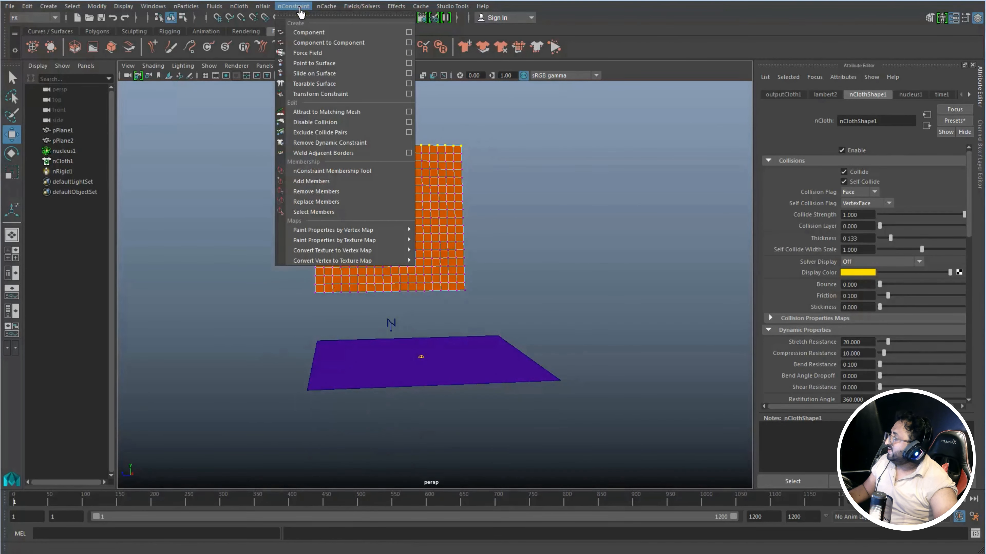
click(369, 99)
- Set the nucleus solver's Space Scale to 0.3
alt+drag(489, 231, 462, 234)
click(68, 151)
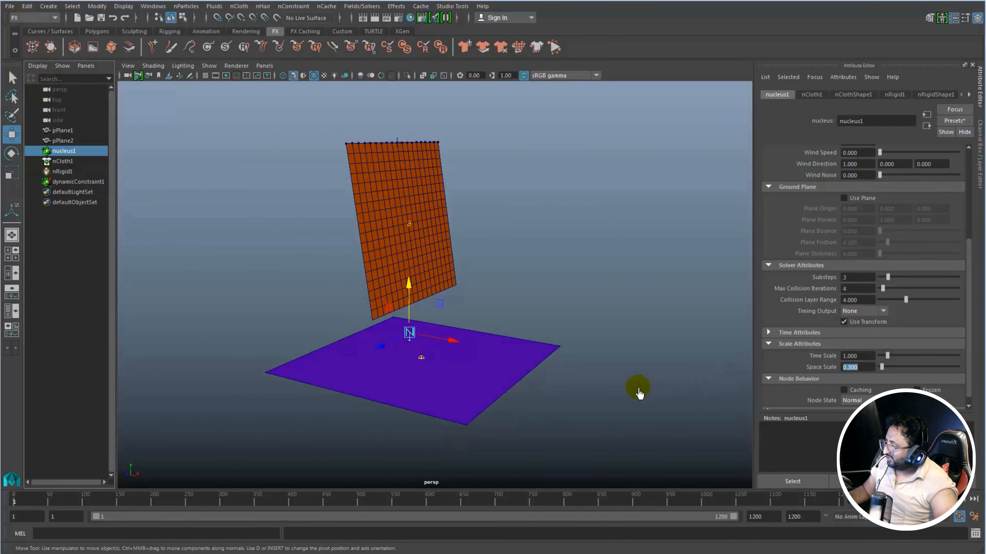
alt+drag(638, 393, 599, 382)
- Review the rigid-body attributes of the purple lower plane, including its Quality Settings
click(500, 357)
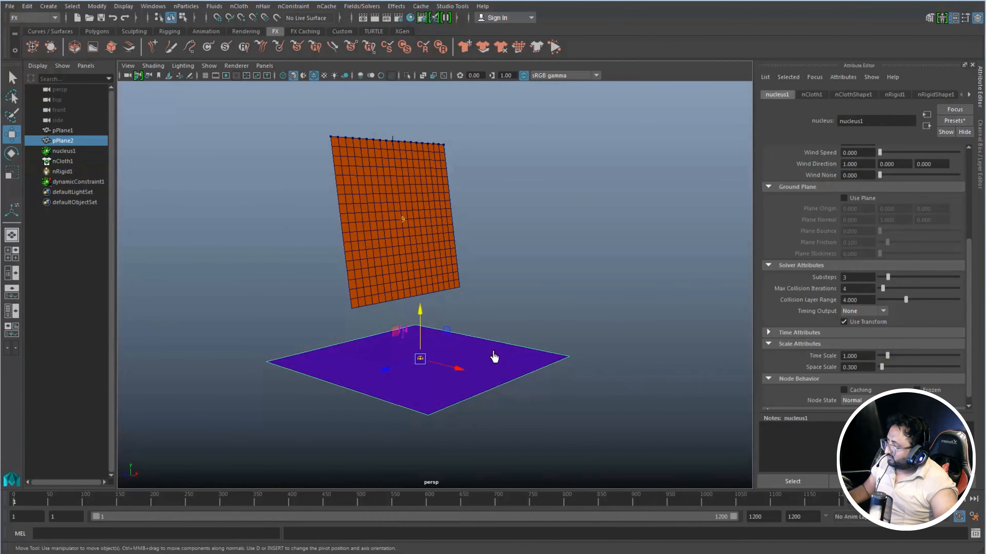
alt+drag(495, 357, 499, 363)
click(497, 359)
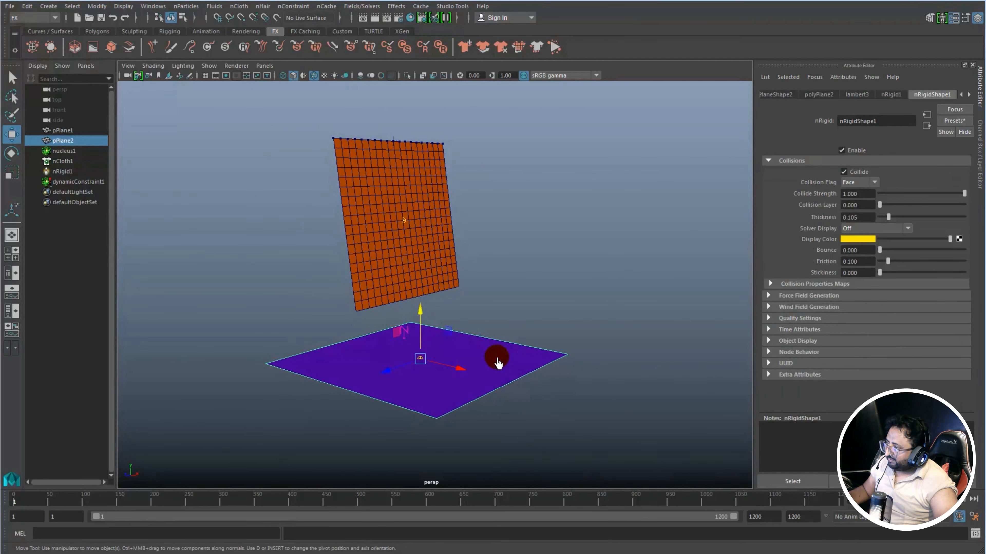
click(801, 318)
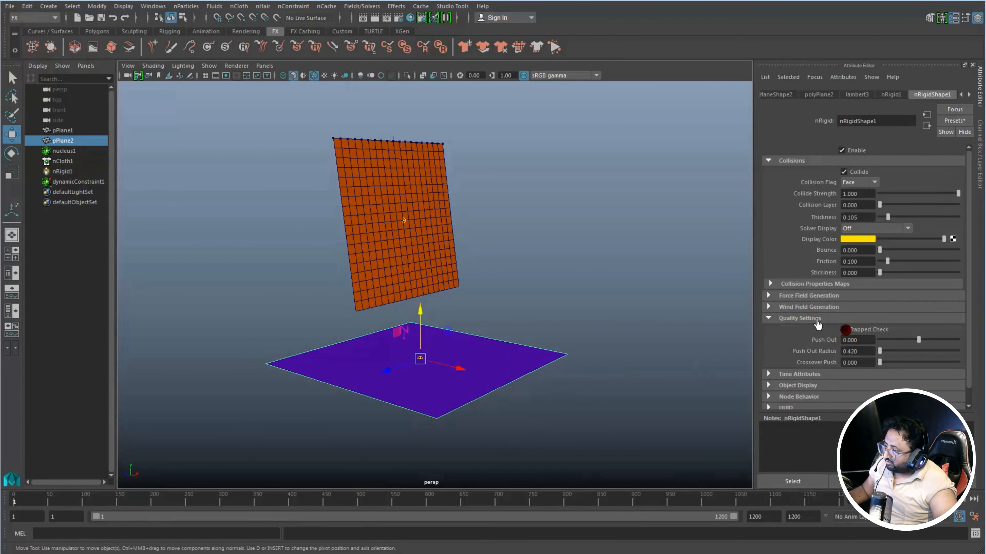
click(812, 319)
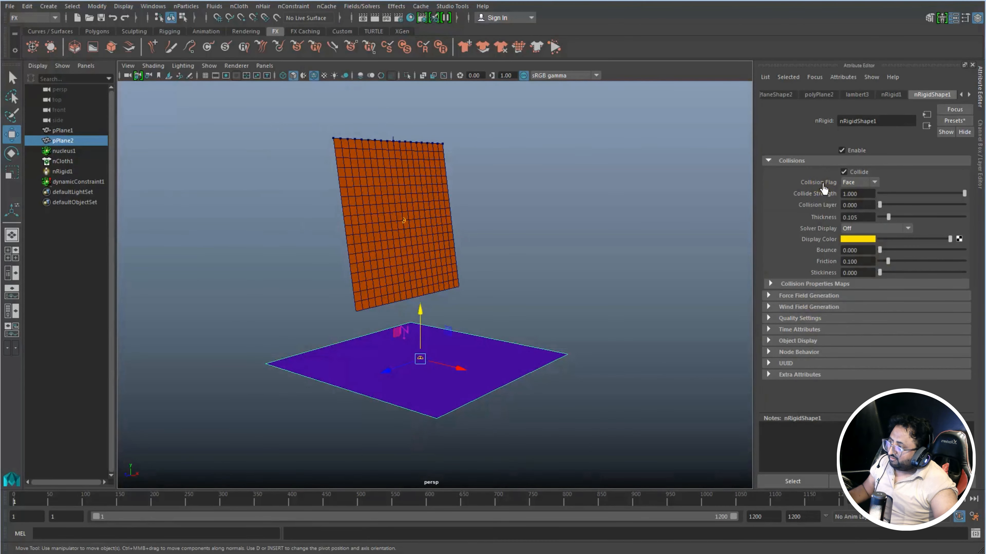
- While the simulation plays, set the lower plane's Collision Flag to Vertex and its Solver Display to Collision Thickness
alt+drag(685, 260, 678, 257)
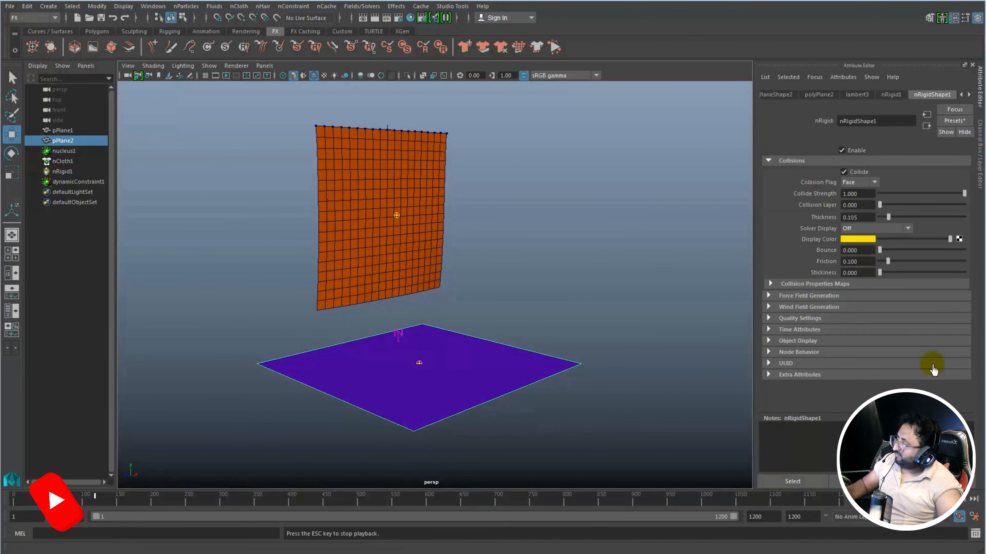
click(853, 182)
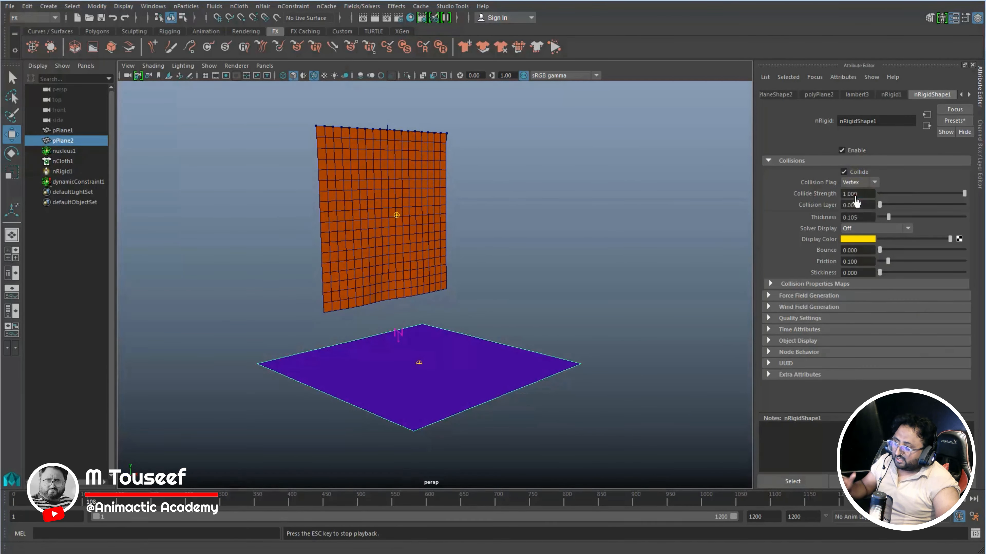
click(870, 230)
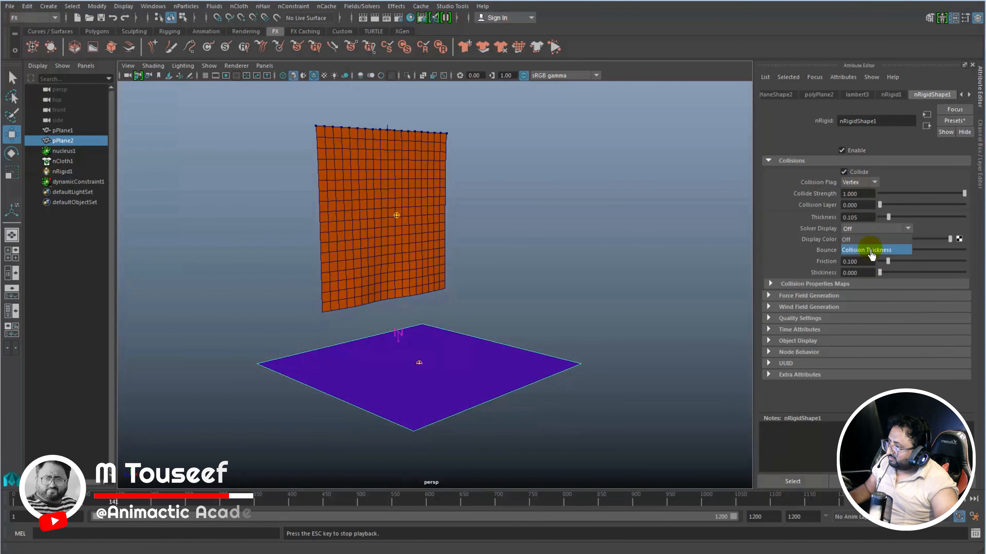
click(872, 252)
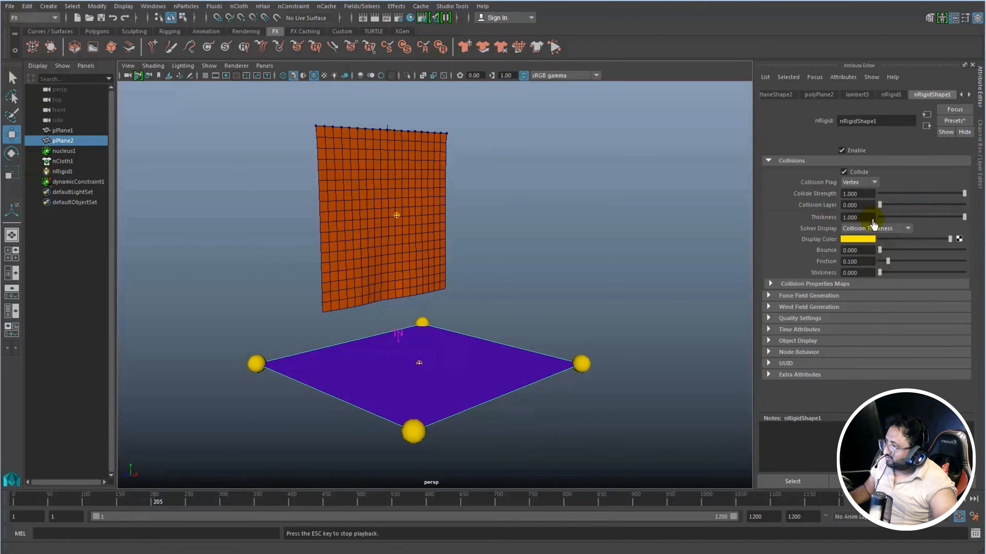
- Set the collider's Thickness to 3 and switch its Collision Flag through Edge to Face
text(3)
key(Return)
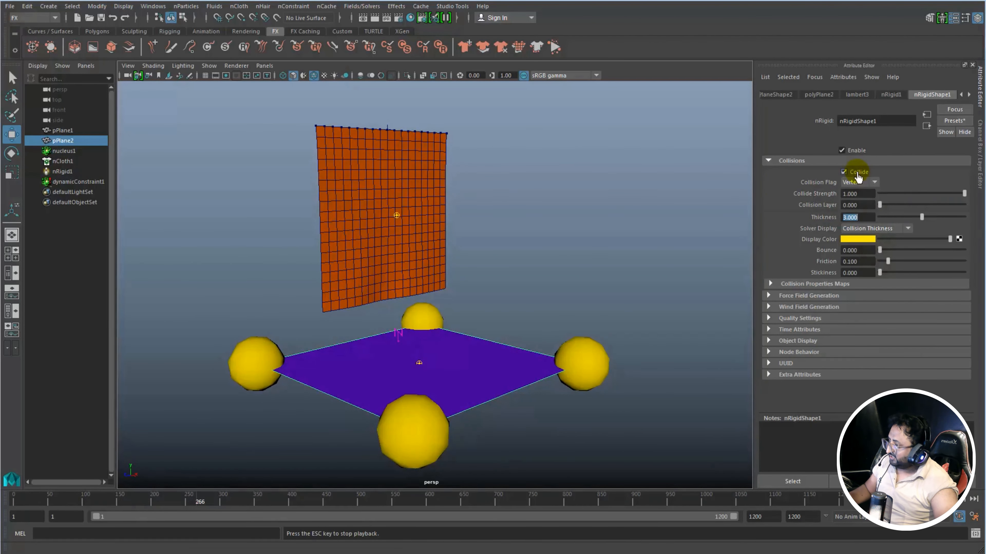
click(855, 205)
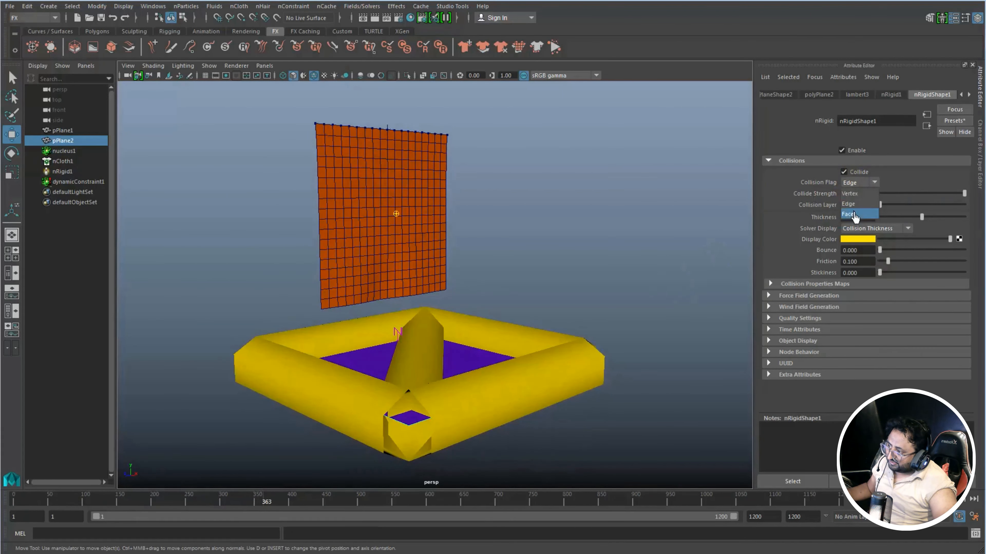
click(854, 215)
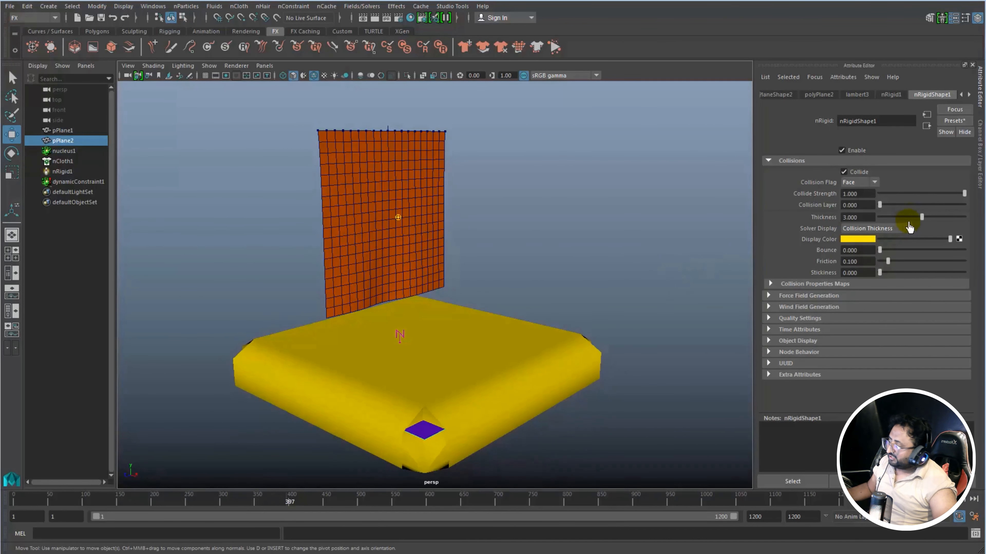
- Reduce the collider's Thickness to about 1.436 and switch its Collision Flag through Edge back to Vertex, ending with playback stopped
drag(914, 218, 900, 220)
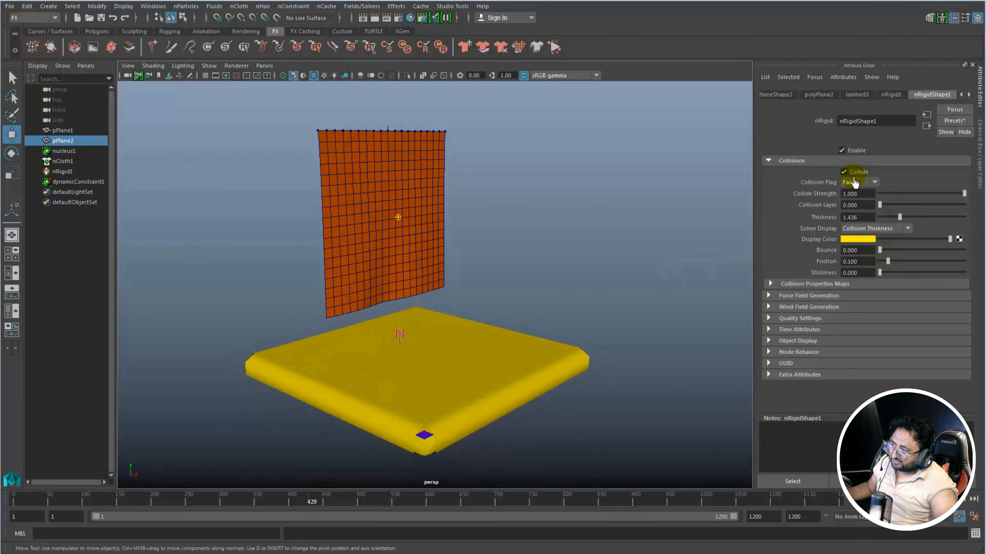
click(856, 205)
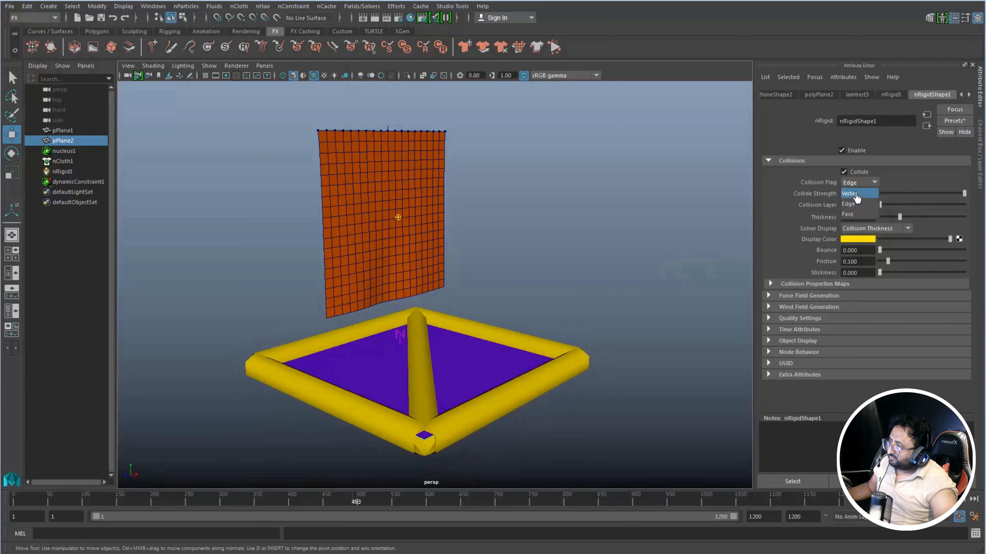
click(856, 194)
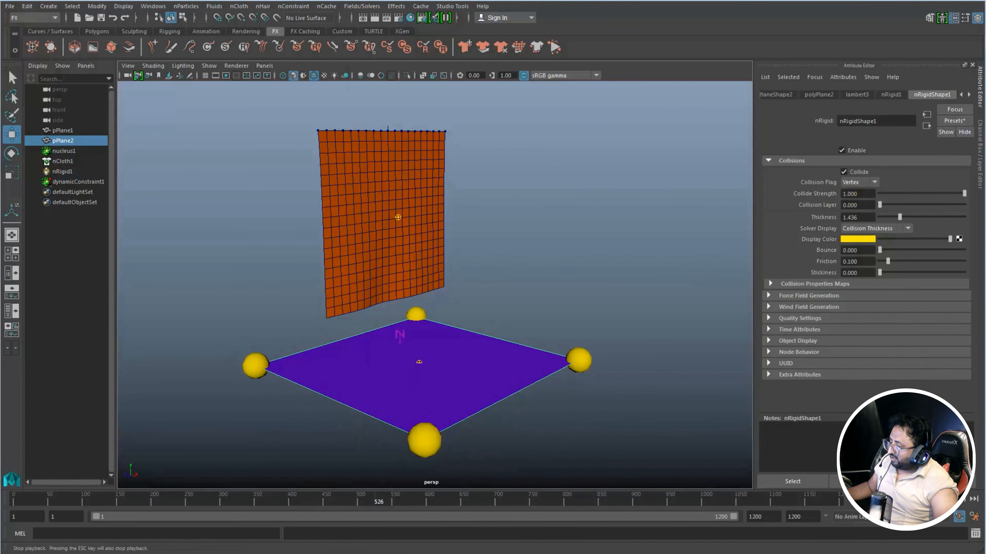
click(878, 499)
- Run interactive playback and move the collider plane up and beside the cloth until its corner vertex pushes into the fabric
alt+drag(695, 427, 659, 391)
alt+right_drag(661, 392, 604, 356)
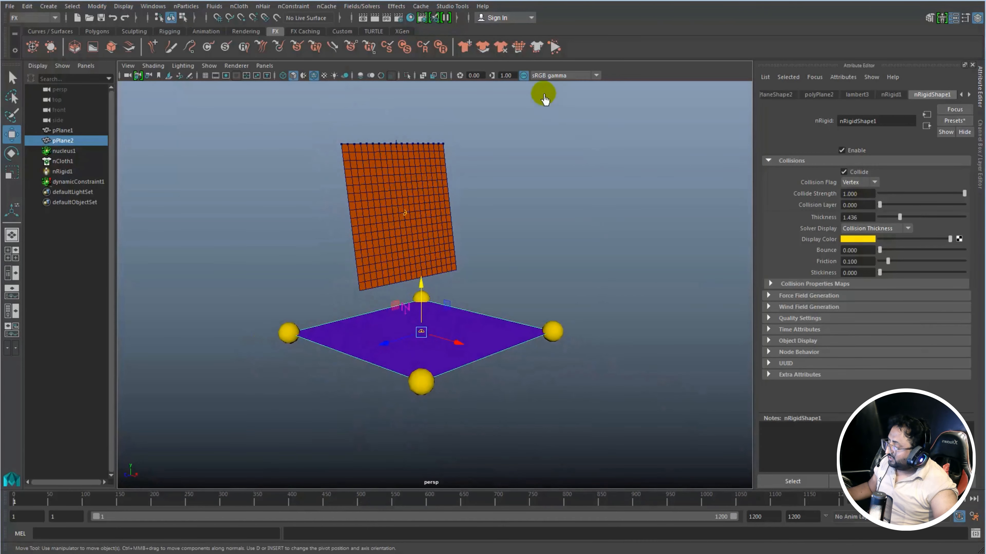
click(555, 47)
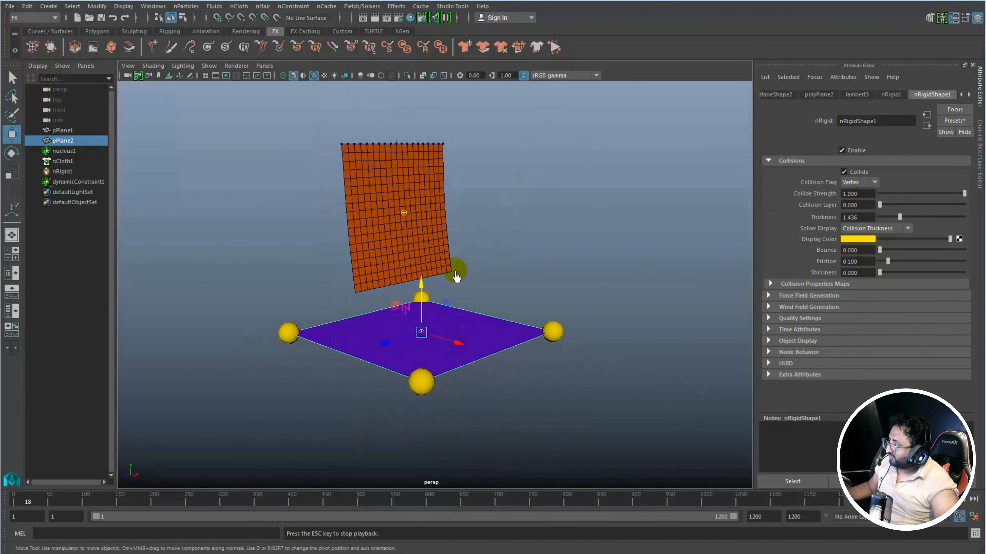
drag(421, 288, 419, 178)
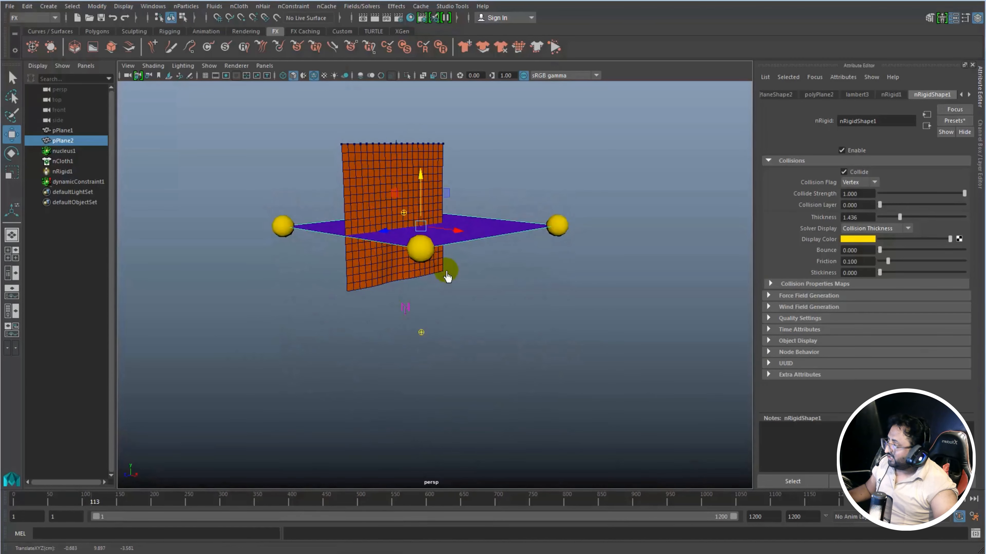
alt+drag(447, 277, 458, 297)
drag(460, 248, 565, 322)
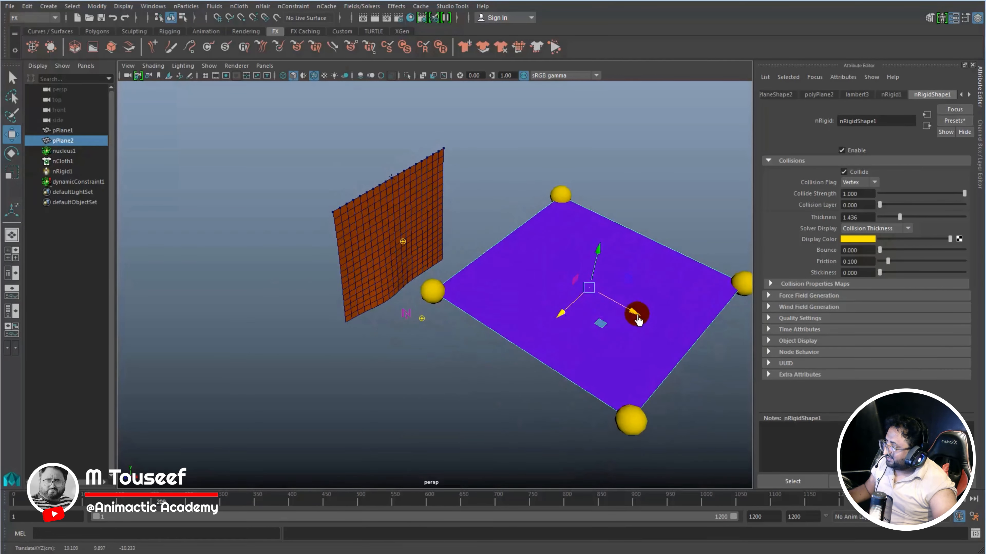
drag(638, 320, 573, 290)
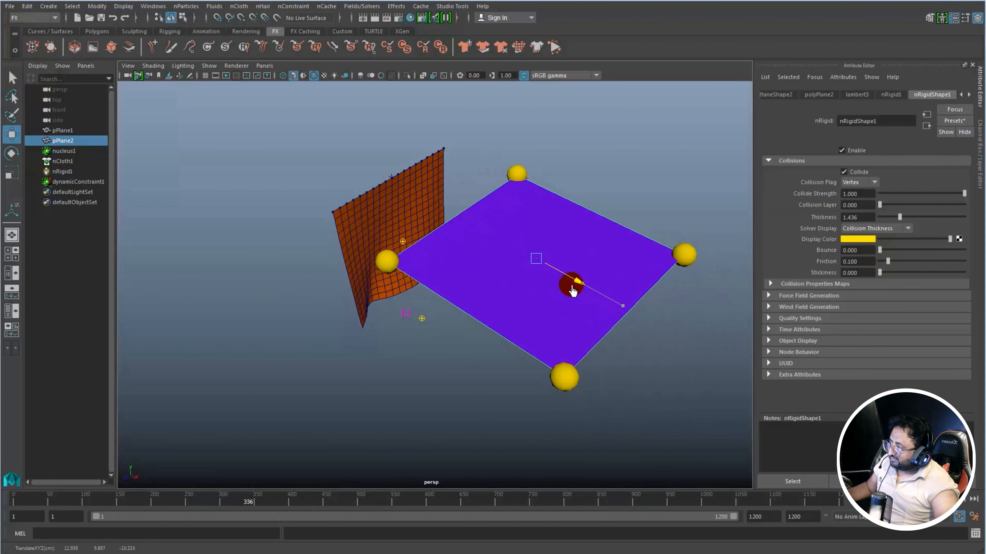
- Raise the collider's Thickness to about 3.828 and move the plane so its enlarged corner brushes along the cloth
drag(904, 221, 933, 217)
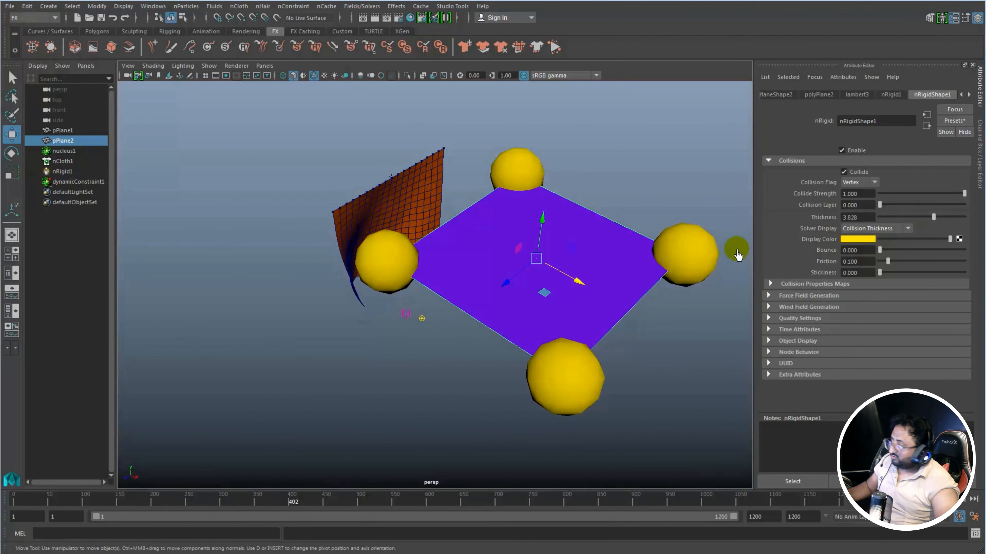
drag(586, 288, 643, 315)
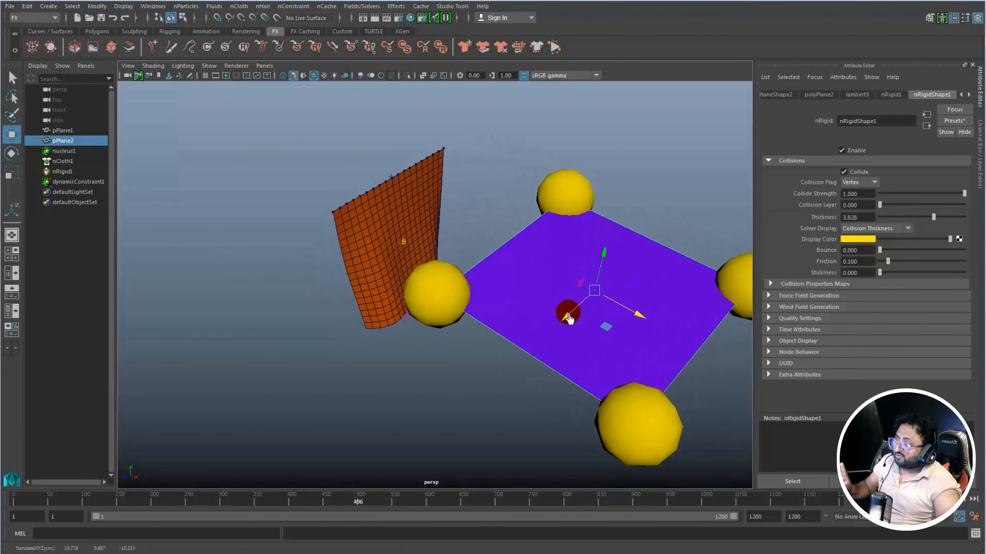
drag(568, 319, 513, 347)
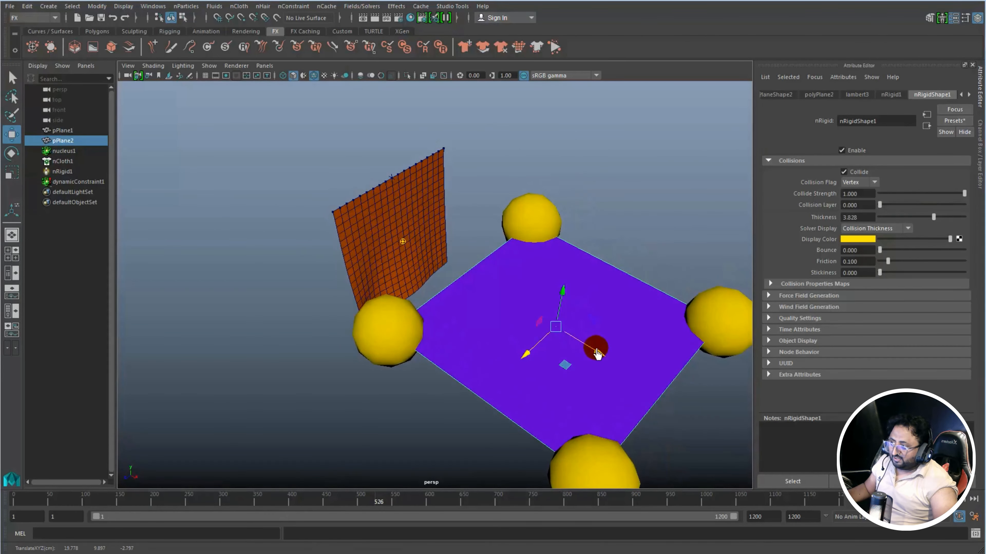
- Move the collider plane back through the cloth and down beneath it
drag(596, 353, 452, 272)
drag(421, 211, 426, 309)
alt+drag(509, 349, 506, 335)
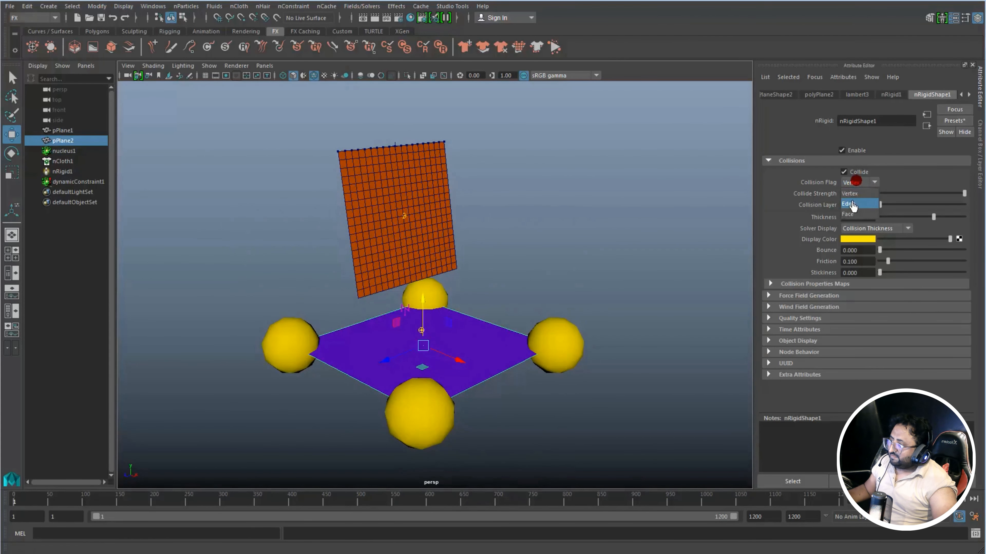
- Set the collider's Collision Flag to Edge and reduce its Thickness to about 0.773
click(963, 506)
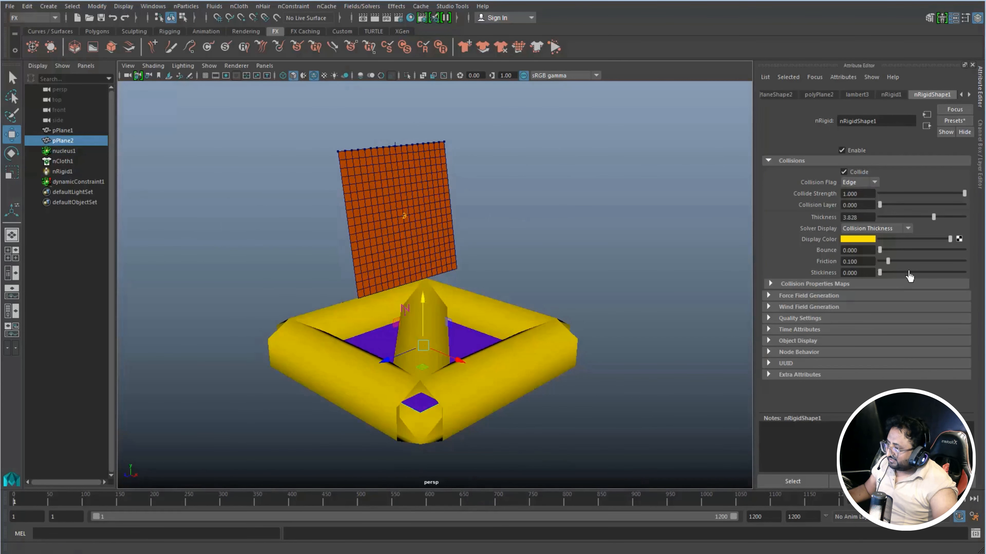
drag(904, 224, 891, 225)
alt+drag(497, 369, 500, 375)
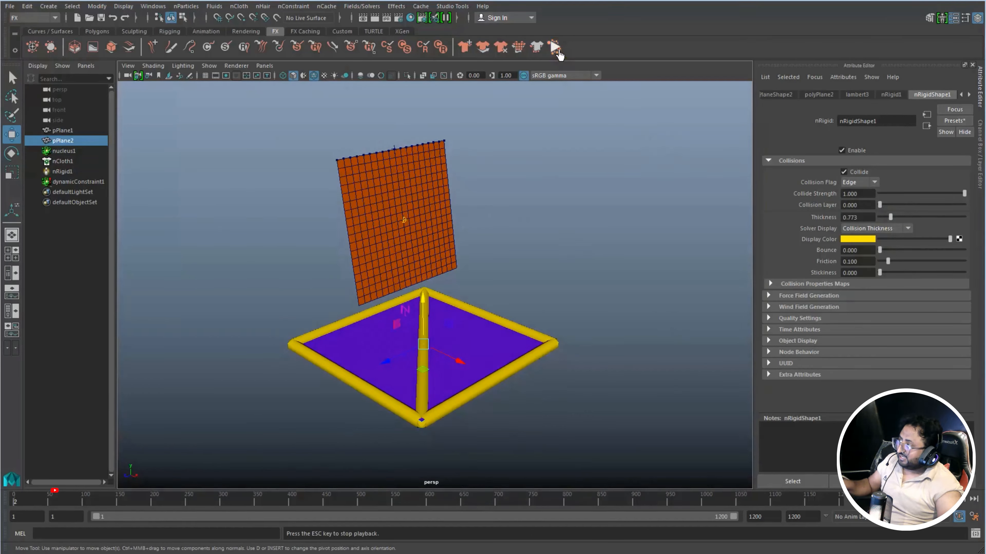
- Test the edge collision in interactive playback by raising the collider plane into the cloth and lowering it beneath again
drag(423, 306, 406, 163)
alt+drag(402, 245, 387, 275)
drag(430, 181, 439, 313)
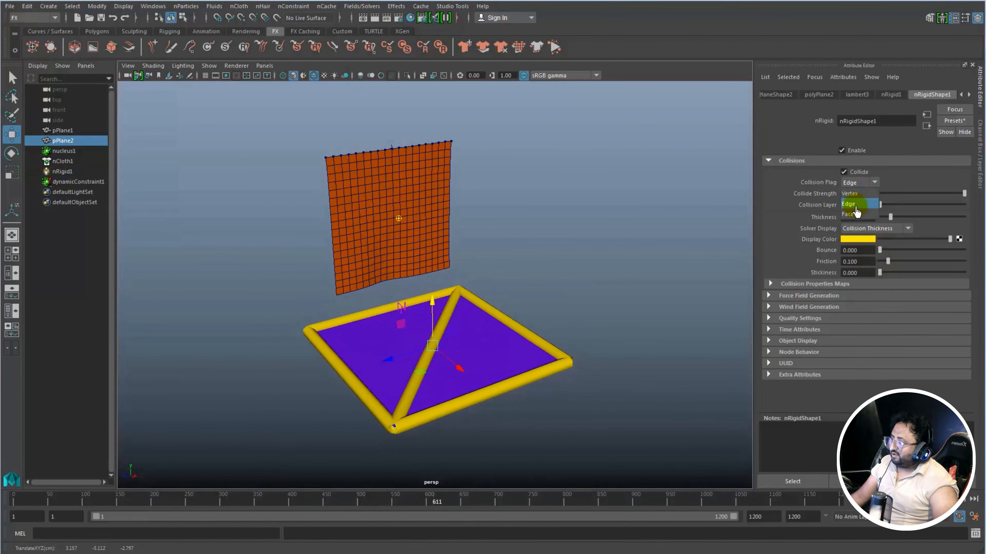
- Set the collider's Collision Flag to Face and reduce its Thickness to about 0.184
click(852, 214)
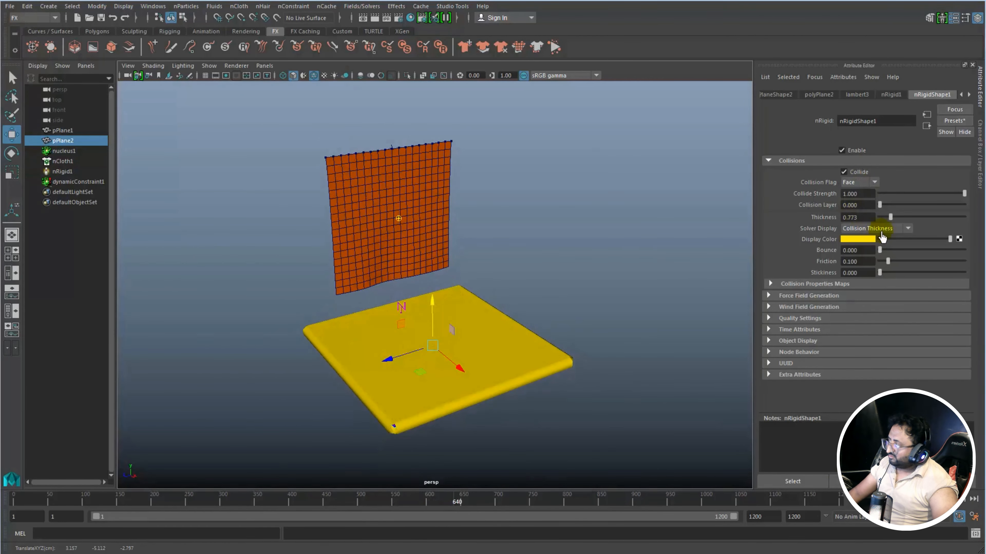
drag(888, 220, 884, 221)
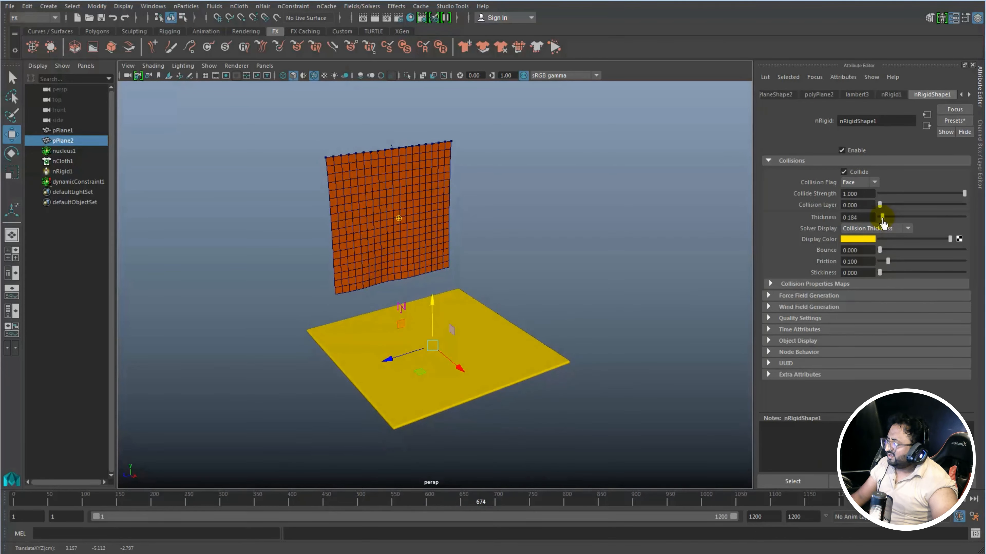
- Move the collider plane vertically during playback to test its face collision, leaving it beneath the cloth
alt+drag(550, 319, 558, 315)
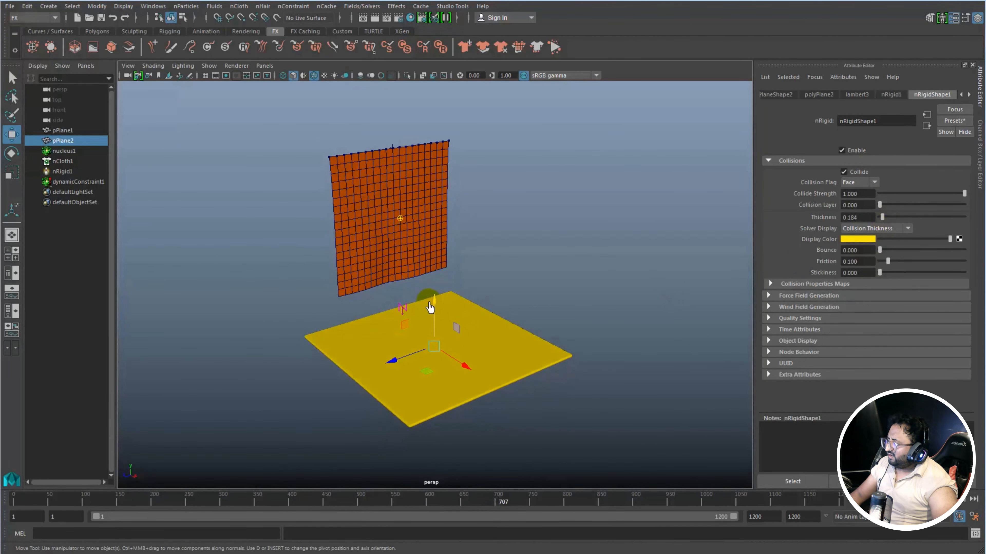
mouse_move(430, 308)
mouse_down()
mouse_move(440, 172)
mouse_move(488, 191)
mouse_move(433, 203)
mouse_move(434, 268)
mouse_move(432, 142)
mouse_move(433, 304)
mouse_up()
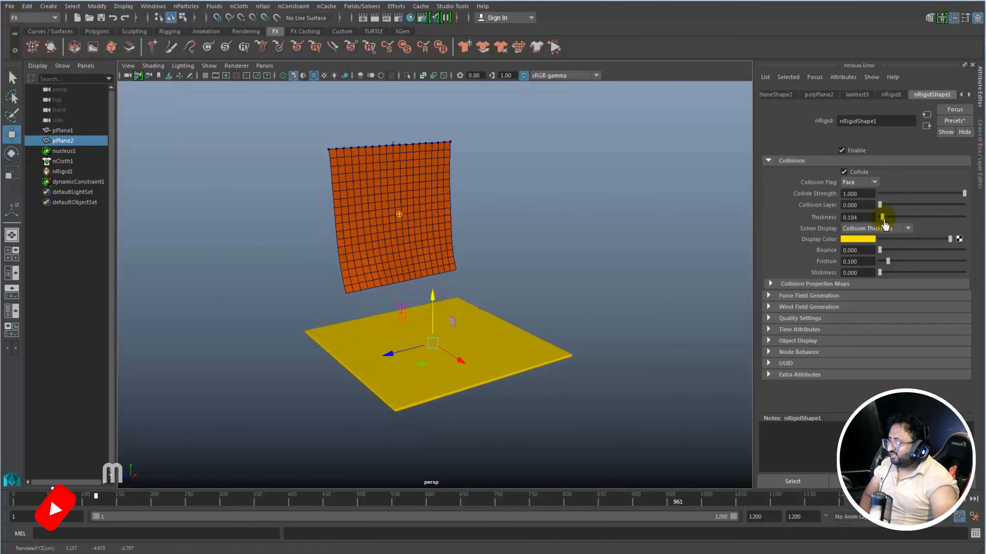